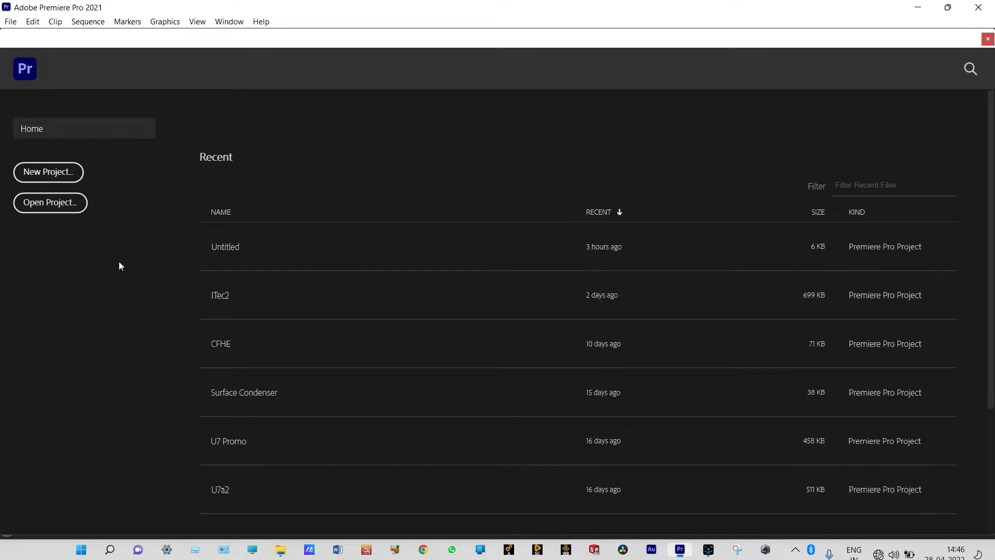
Create a new project named "Colour Grading" with the default settings
{"action": "left_click", "coordinate": [65, 173]}
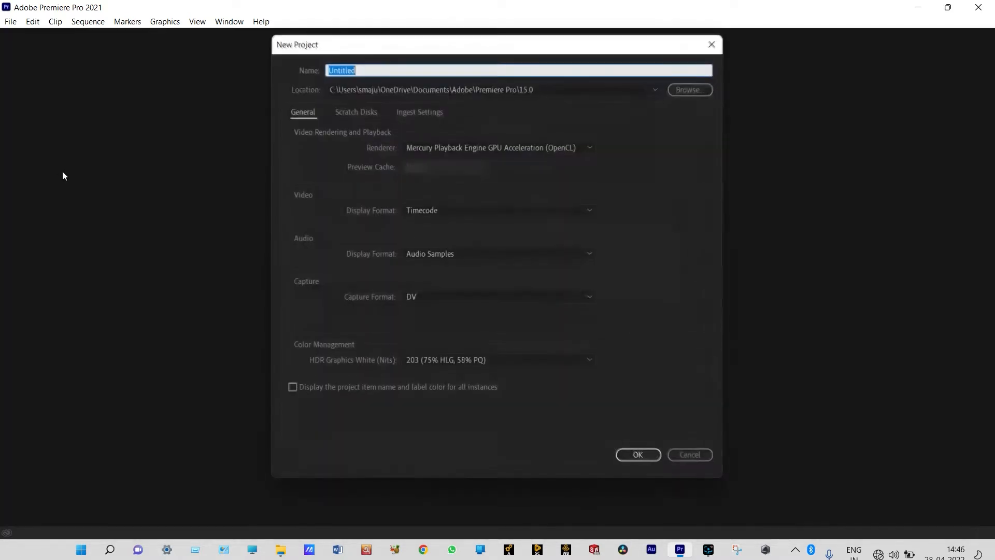
{"action": "type", "text": "Colour Grading"}
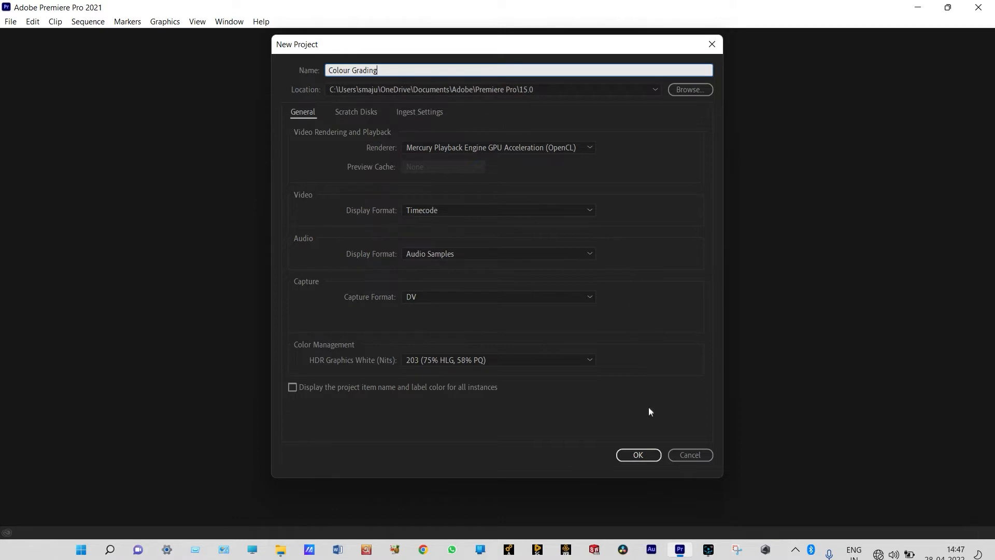
{"action": "left_click", "coordinate": [637, 455]}
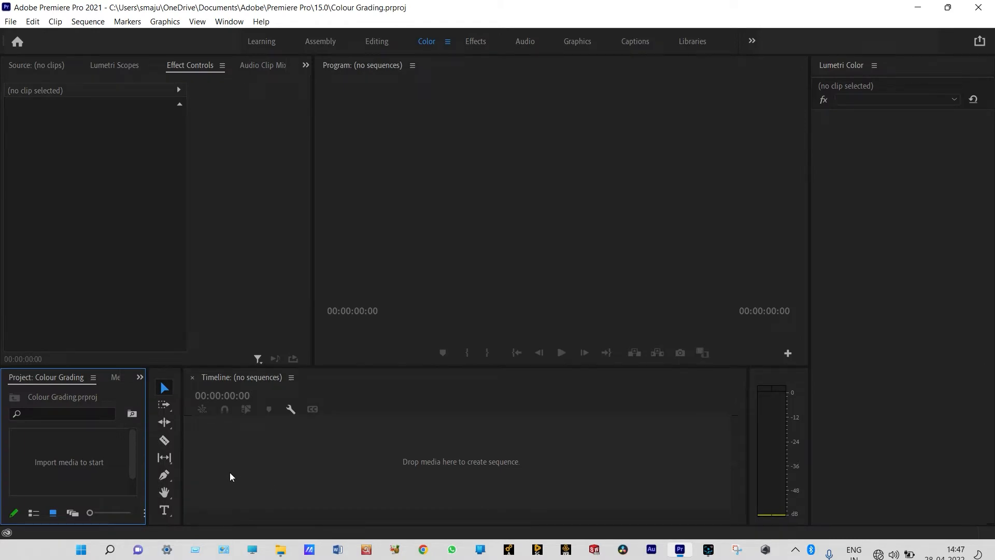
Import production ID-4763826.mp4, place it at the start of the timeline as a new sequence, and play it briefly
{"action": "double_click", "coordinate": [82, 450]}
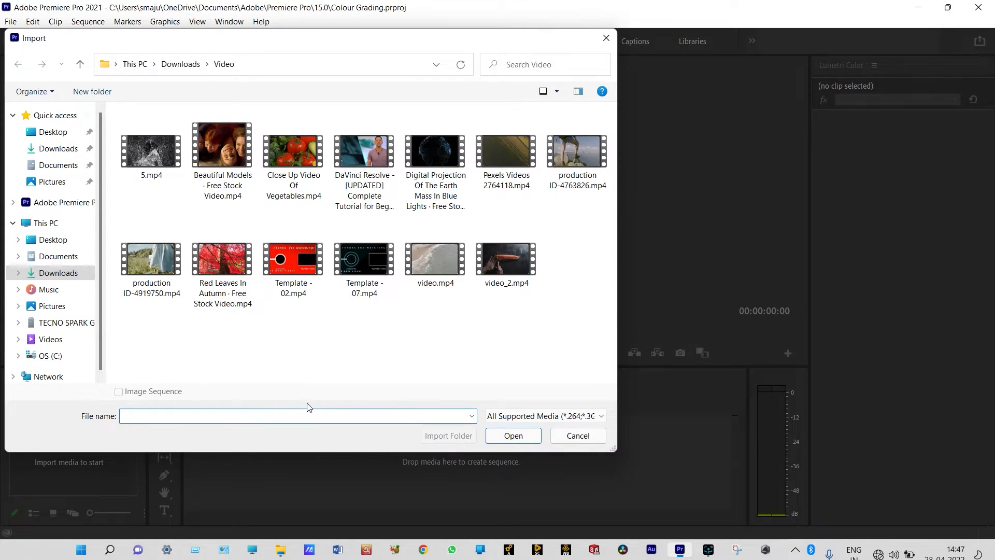
{"action": "left_click", "coordinate": [564, 156]}
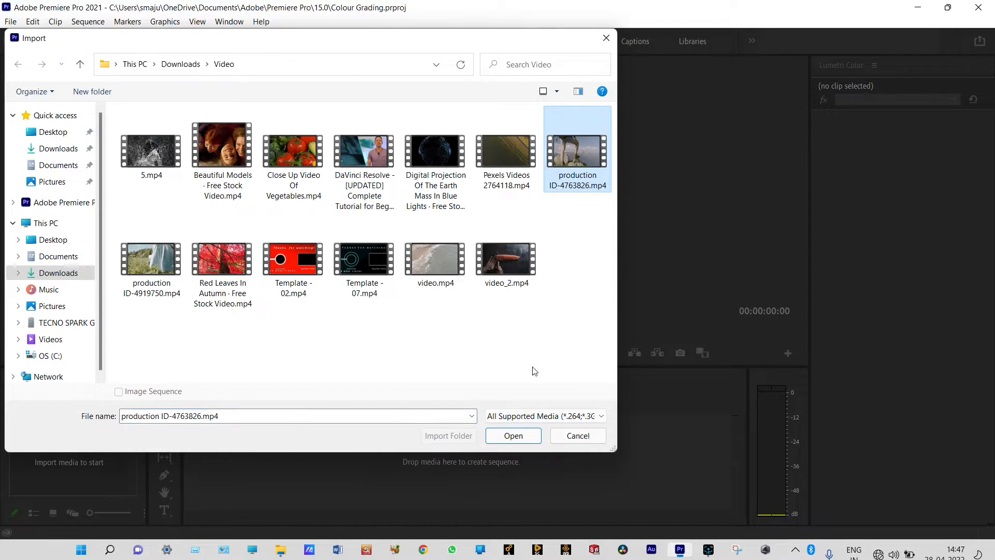
{"action": "left_click", "coordinate": [512, 434]}
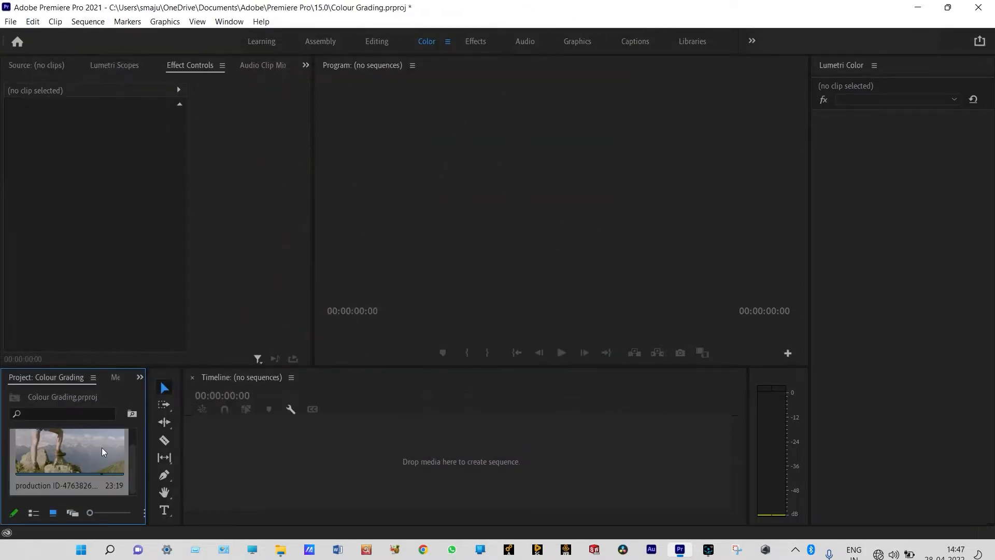
{"action": "left_click_drag", "start_coordinate": [101, 447], "coordinate": [363, 456]}
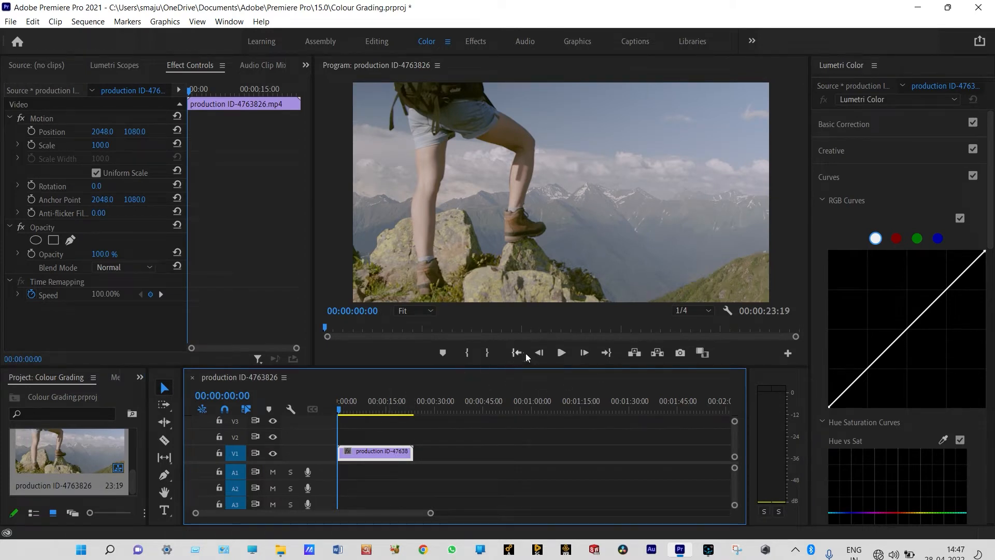
{"action": "left_click", "coordinate": [558, 357]}
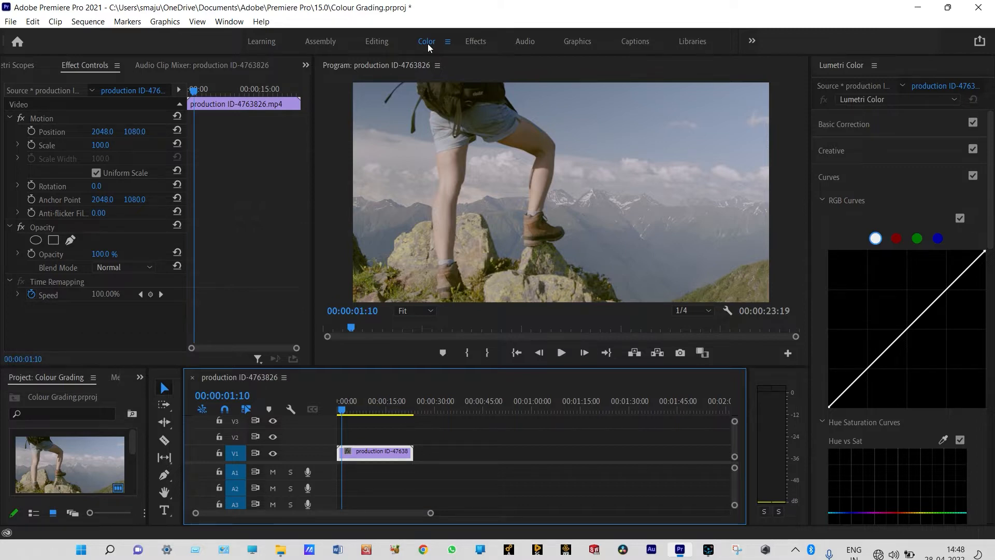
In the clip's basic correction, set exposure to 0.1, shadows to -10 and blacks to -11, then check the frame at 00:00:05:00
{"action": "left_click", "coordinate": [833, 124]}
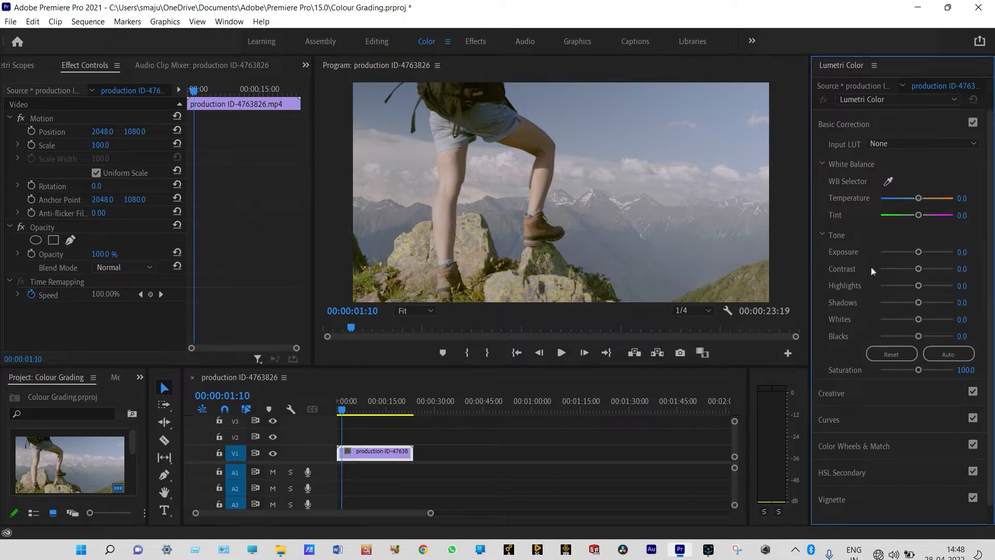
{"action": "left_click", "coordinate": [962, 253]}
{"action": "type", "text": "0.1"}
{"action": "left_click", "coordinate": [963, 304]}
{"action": "type", "text": "-10"}
{"action": "key", "text": "Return"}
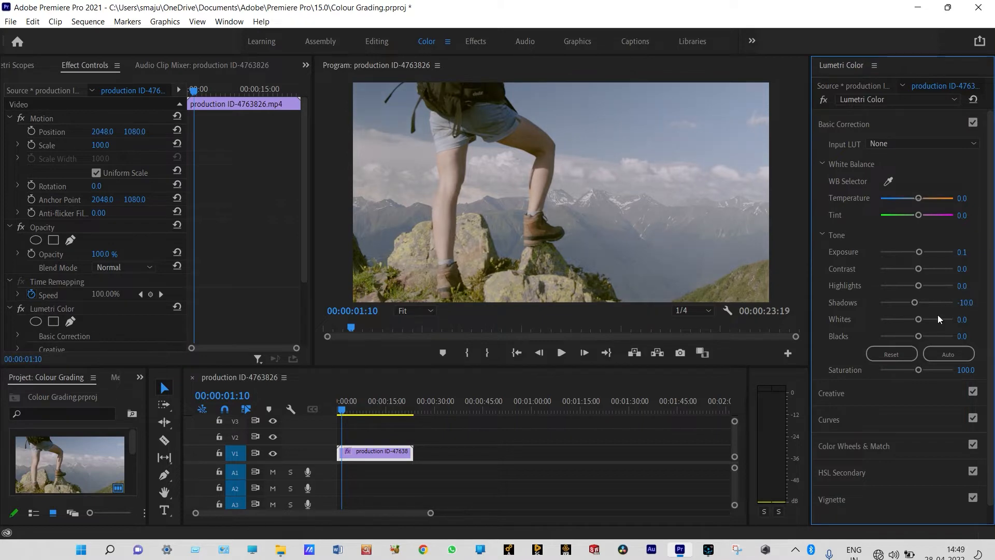
{"action": "left_click", "coordinate": [967, 335]}
{"action": "type", "text": "-11"}
{"action": "key", "text": "Return"}
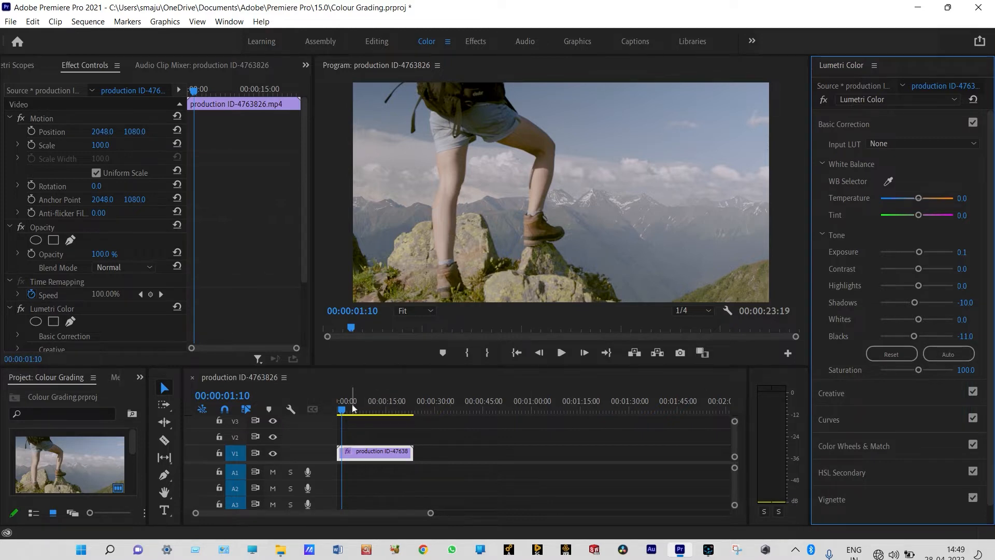
{"action": "mouse_move", "coordinate": [343, 409]}
{"action": "left_mouse_down"}
{"action": "mouse_move", "coordinate": [405, 414]}
{"action": "mouse_move", "coordinate": [347, 413]}
{"action": "mouse_move", "coordinate": [396, 413]}
{"action": "mouse_move", "coordinate": [354, 417]}
{"action": "left_mouse_up"}
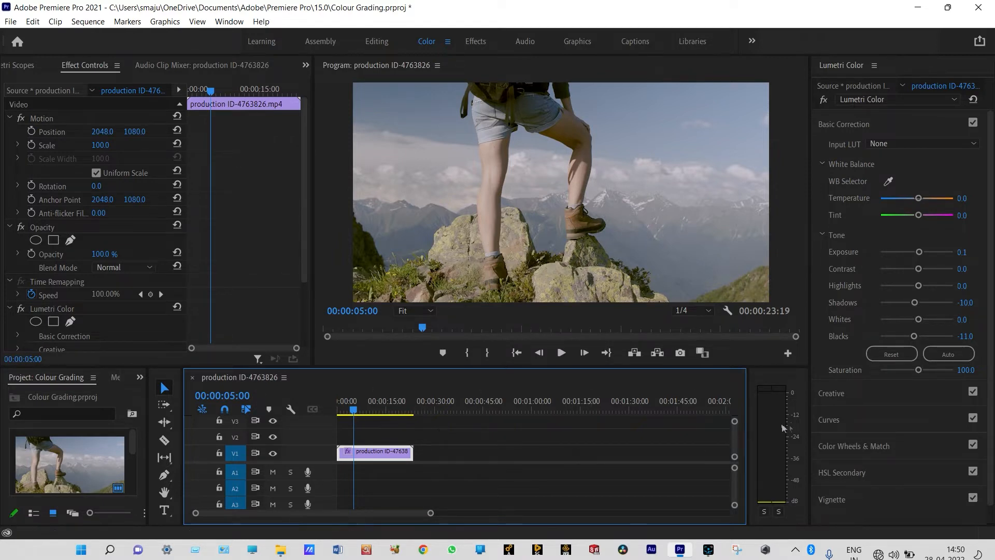
Try the creative looks Blackmagic Cinema Camera Film to Rec709 and Mad Max on the clip
{"action": "left_click", "coordinate": [829, 395]}
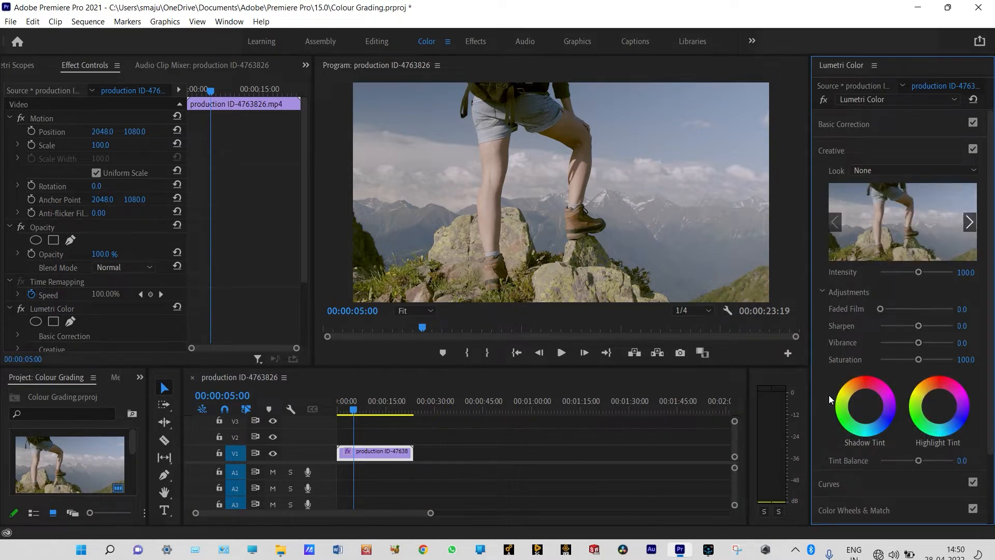
{"action": "left_click", "coordinate": [974, 171]}
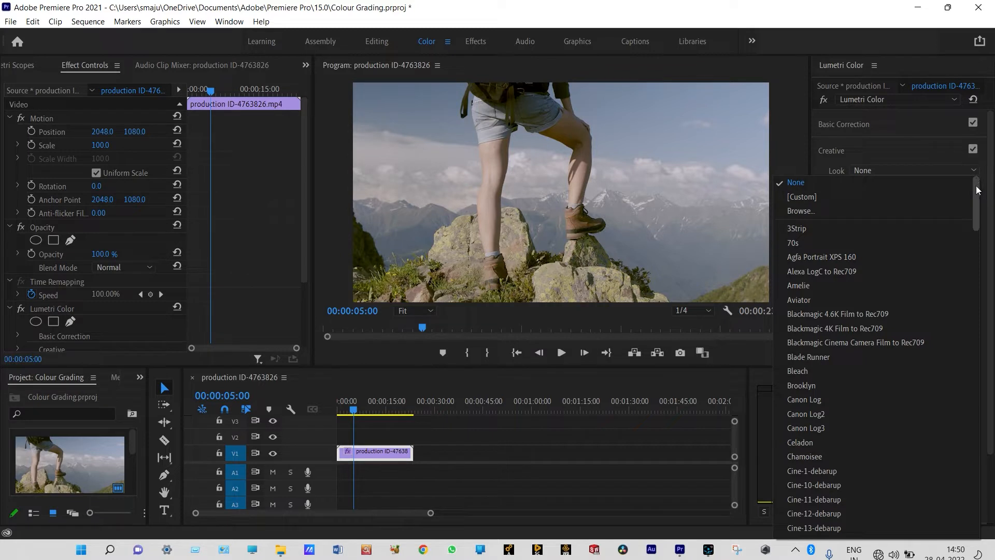
{"action": "left_click", "coordinate": [869, 342]}
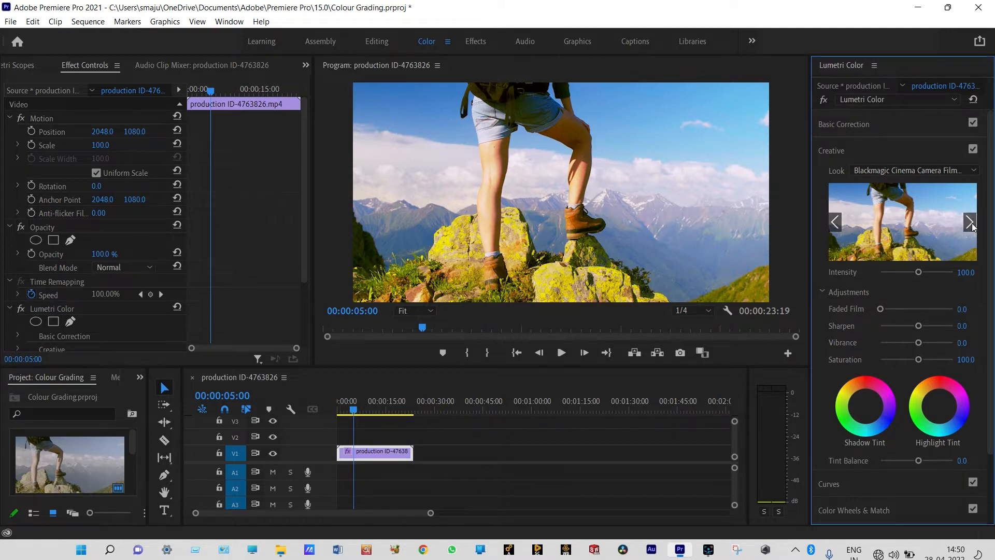
{"action": "left_click", "coordinate": [973, 171]}
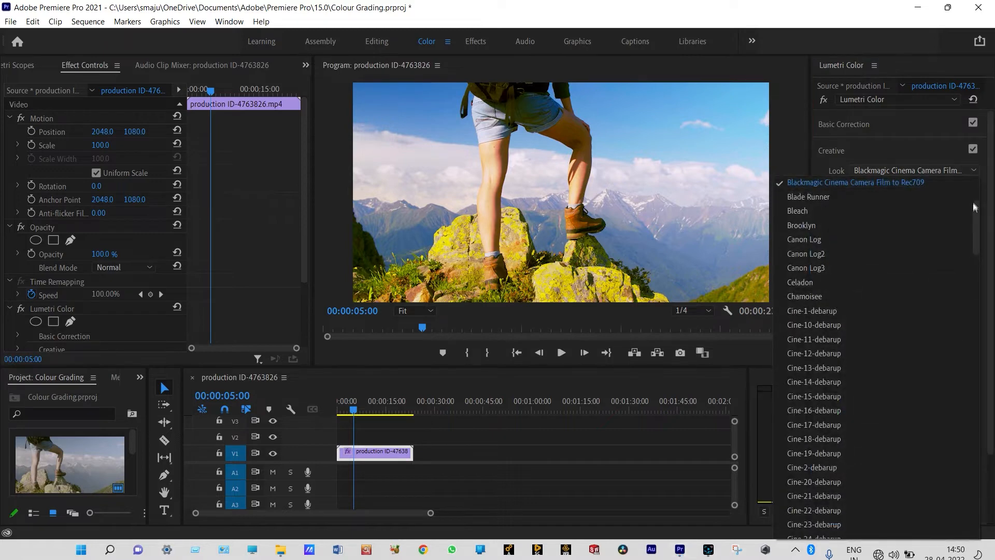
{"action": "left_click_drag", "start_coordinate": [977, 213], "coordinate": [985, 350]}
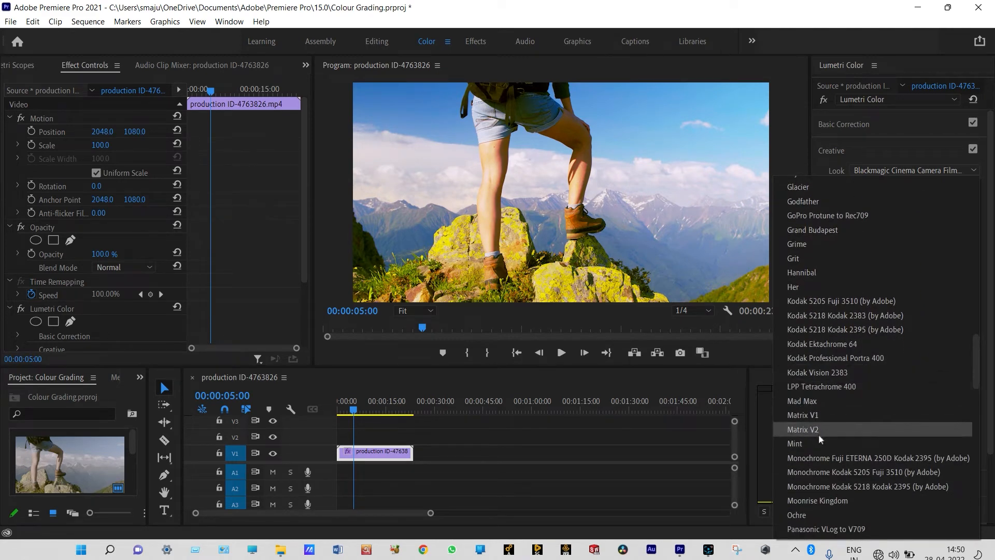
{"action": "left_click", "coordinate": [811, 402]}
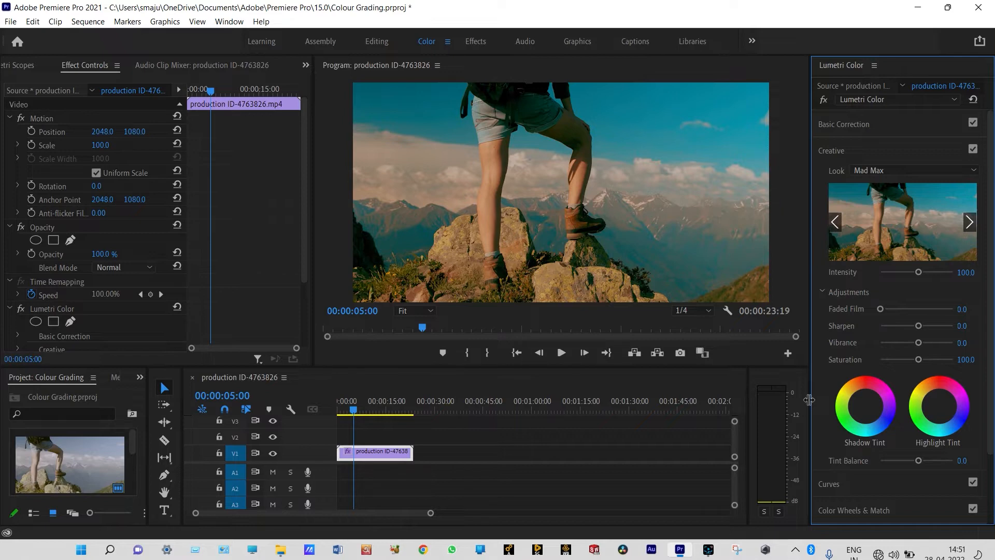
Try the Matrix V1 creative look on the clip
{"action": "left_click", "coordinate": [972, 171]}
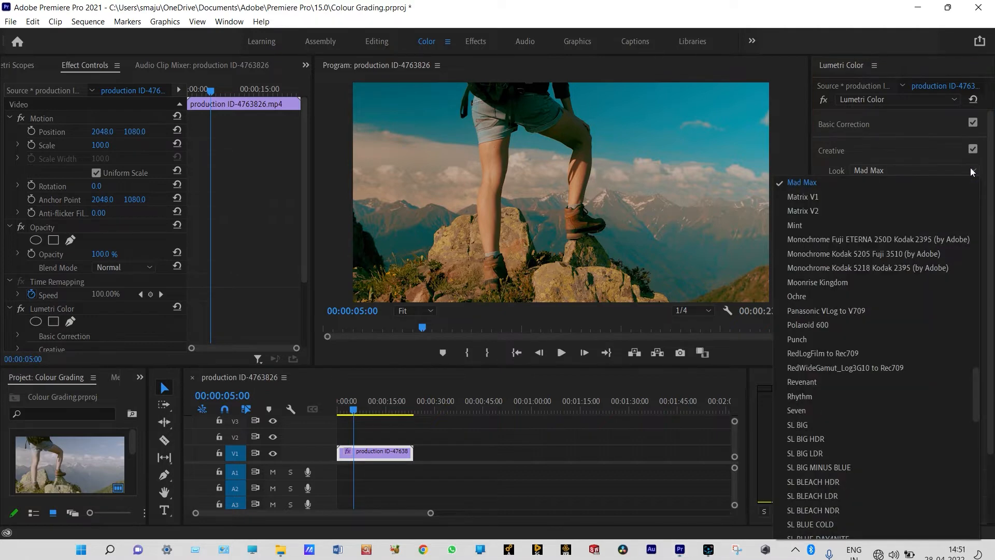
{"action": "left_click", "coordinate": [848, 193]}
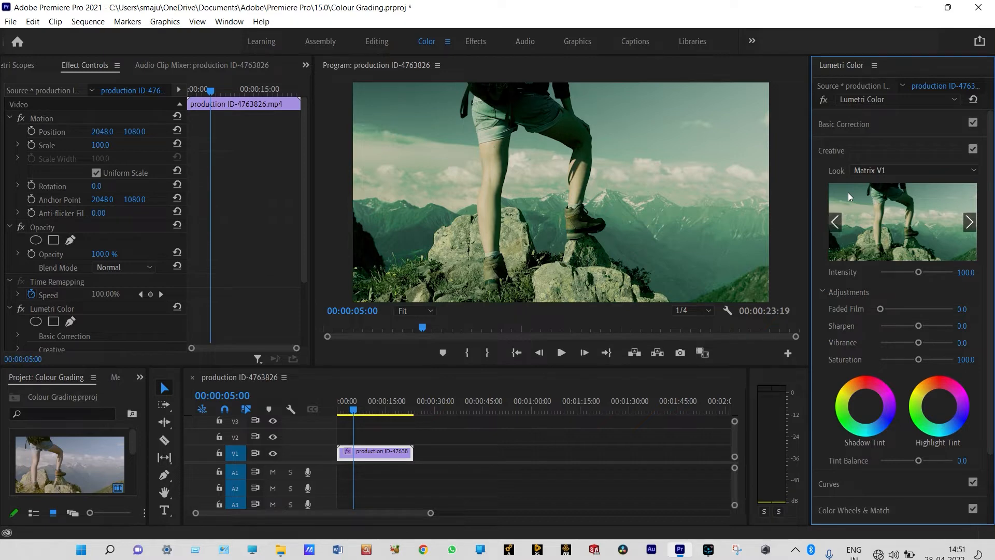
{"action": "left_click", "coordinate": [972, 174]}
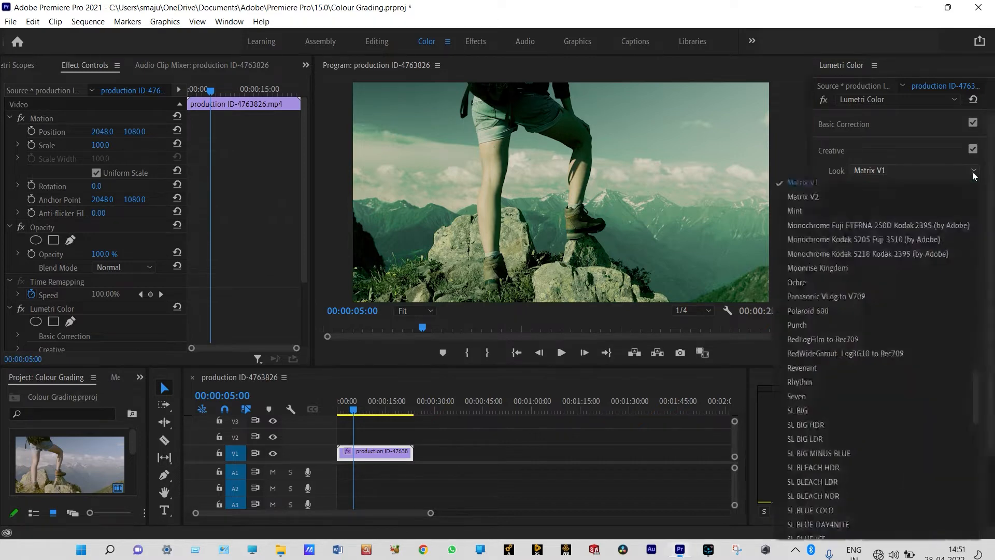
{"action": "left_click", "coordinate": [973, 175]}
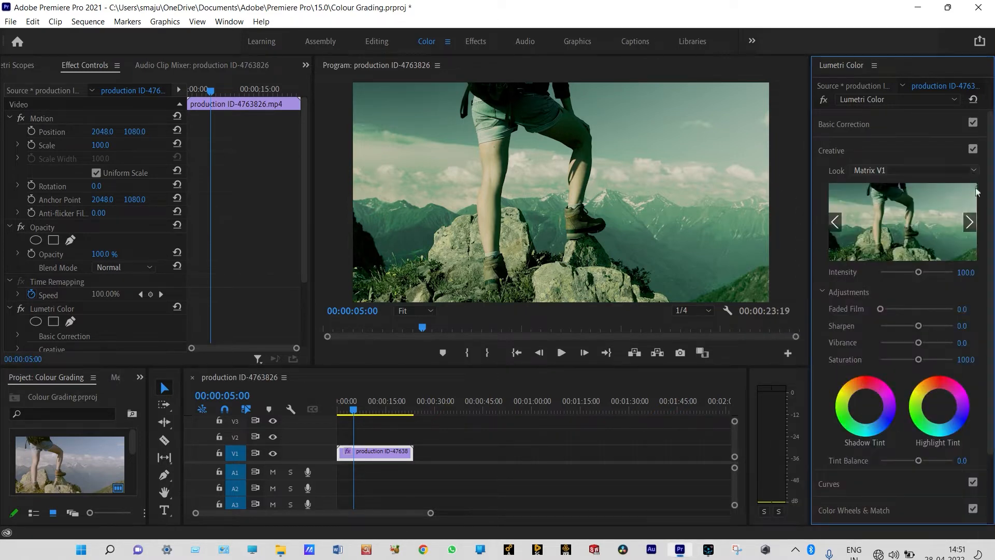
Apply the Enhance creative look to the clip and raise its vibrance to about 23.9
{"action": "left_click", "coordinate": [973, 172]}
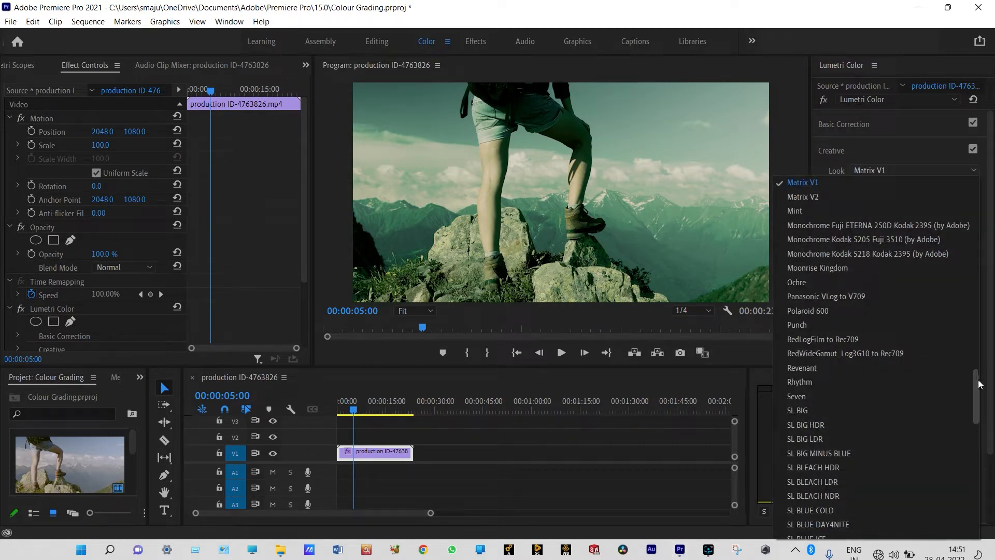
{"action": "scroll", "coordinate": [979, 376], "scroll_direction": "up", "scroll_amount": 1}
{"action": "left_click_drag", "start_coordinate": [979, 372], "coordinate": [968, 296]}
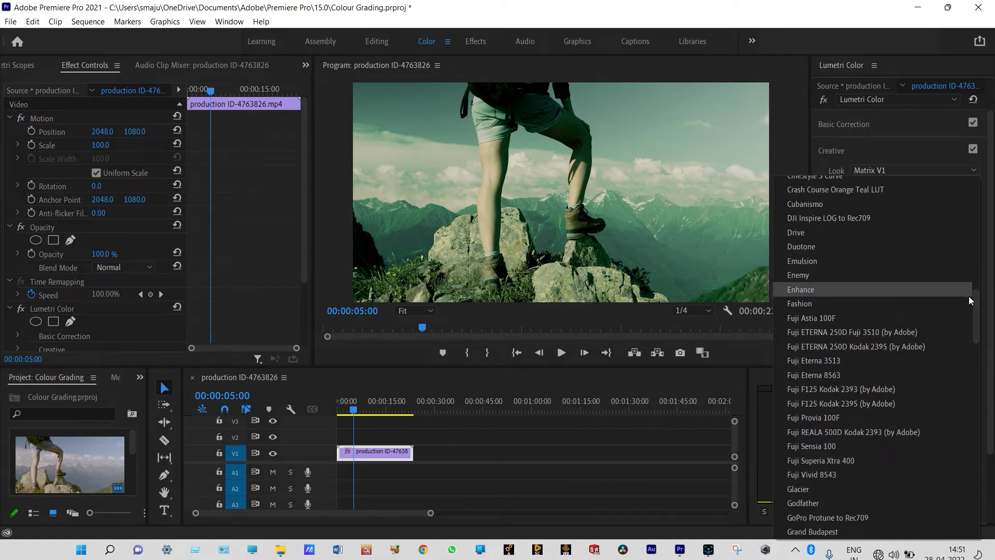
{"action": "left_click", "coordinate": [823, 290]}
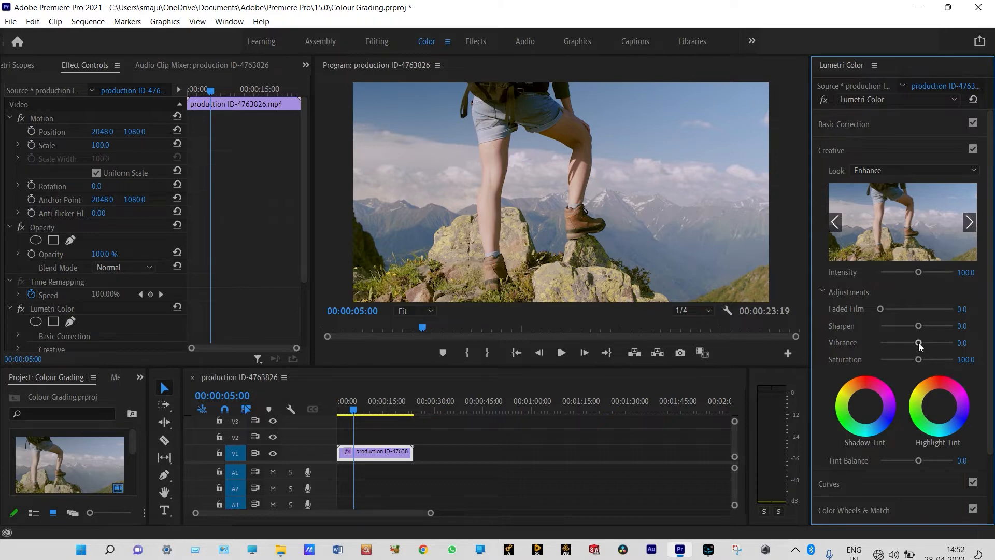
{"action": "left_click_drag", "start_coordinate": [921, 344], "coordinate": [923, 344]}
{"action": "left_click_drag", "start_coordinate": [924, 343], "coordinate": [927, 343]}
Sample the blue sky for the Hue vs Sat curve and raise the blue point strongly to boost its saturation
{"action": "left_click_drag", "start_coordinate": [993, 209], "coordinate": [994, 298]}
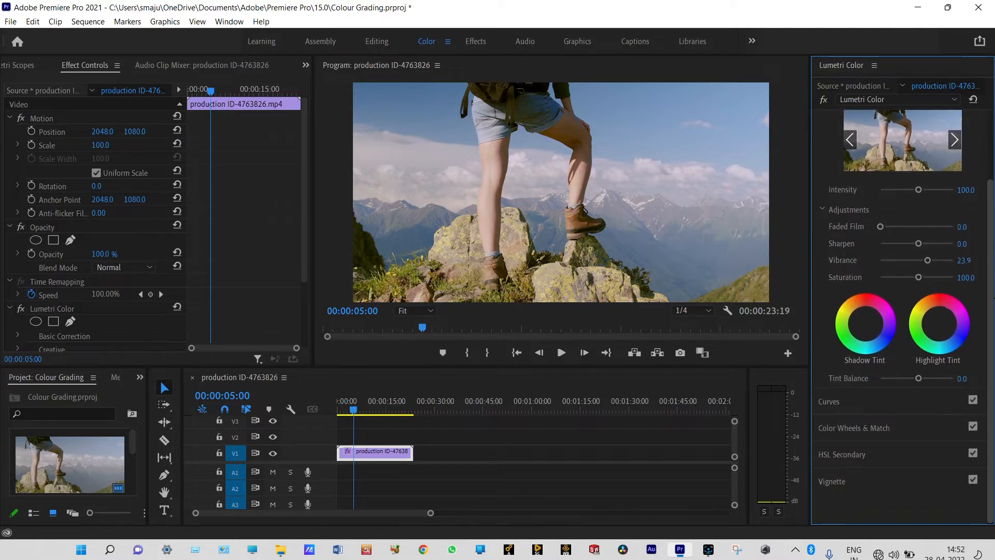
{"action": "left_click", "coordinate": [838, 405]}
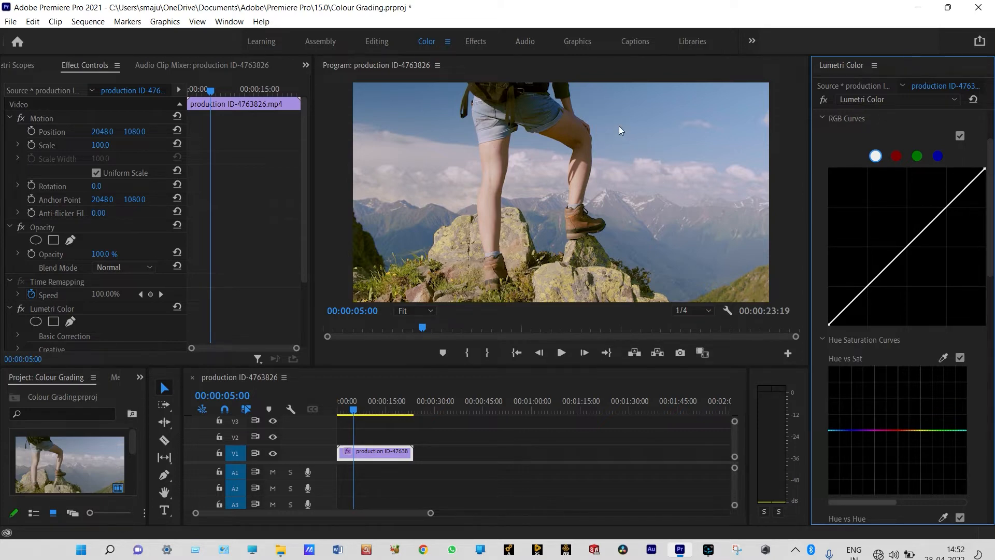
{"action": "left_click", "coordinate": [942, 357]}
{"action": "left_click", "coordinate": [844, 430]}
{"action": "left_click_drag", "start_coordinate": [845, 432], "coordinate": [847, 374]}
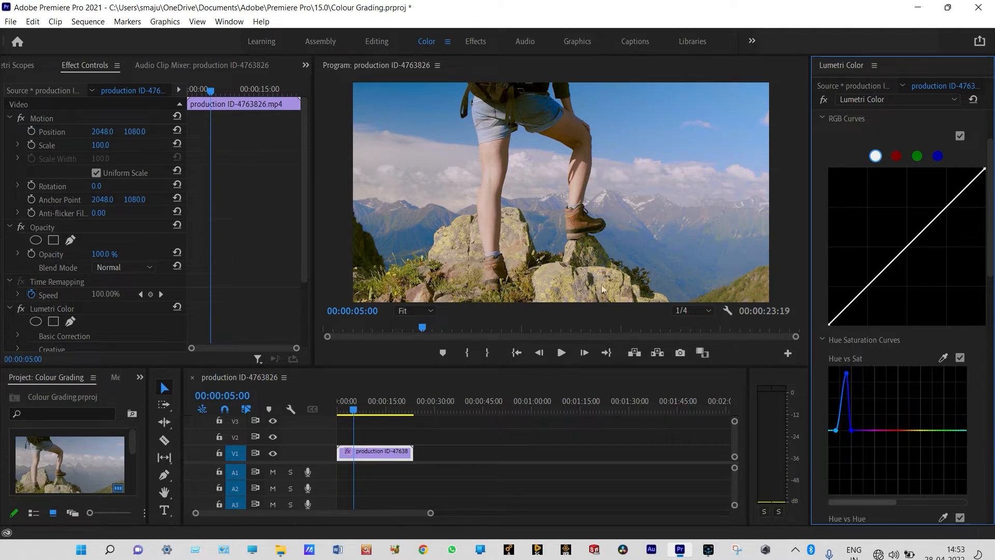
Sample the grassy ground for the Hue vs Sat curve and raise the yellow-orange point slightly
{"action": "left_click", "coordinate": [943, 359]}
{"action": "left_click", "coordinate": [384, 278]}
{"action": "left_click_drag", "start_coordinate": [911, 430], "coordinate": [913, 414]}
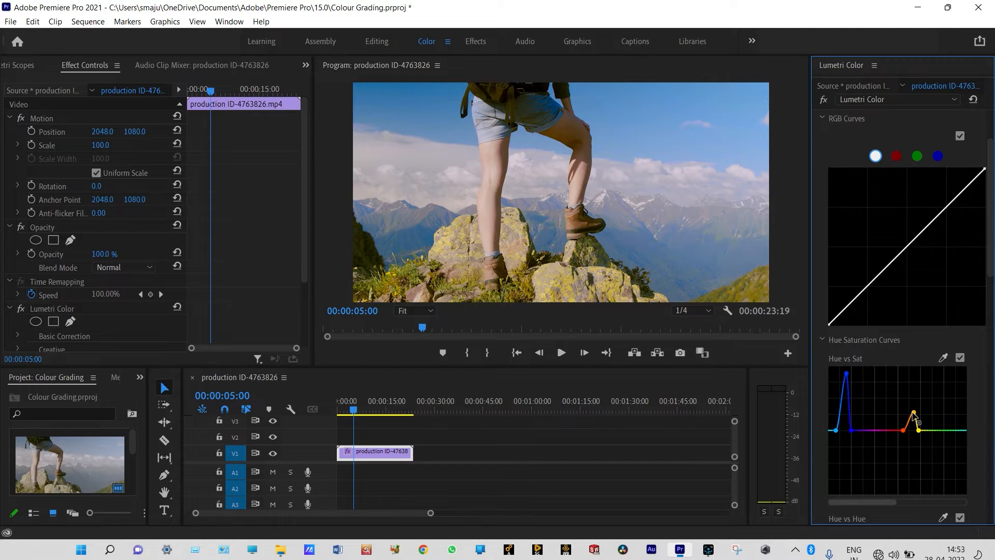
Sample the hiker's lower leg for the Hue vs Sat curve and raise the orange point strongly
{"action": "left_click", "coordinate": [945, 353]}
{"action": "left_click", "coordinate": [489, 217]}
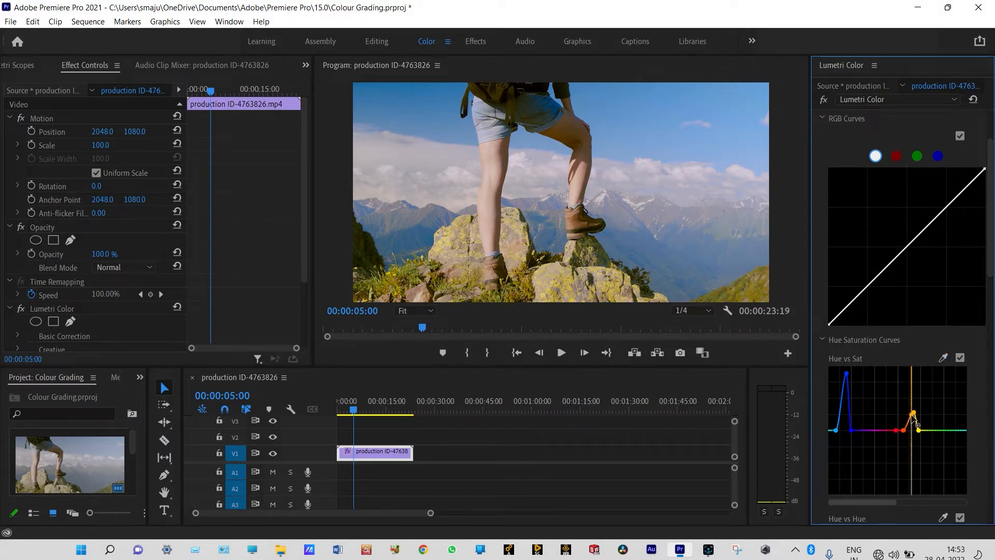
{"action": "left_click_drag", "start_coordinate": [915, 418], "coordinate": [904, 381]}
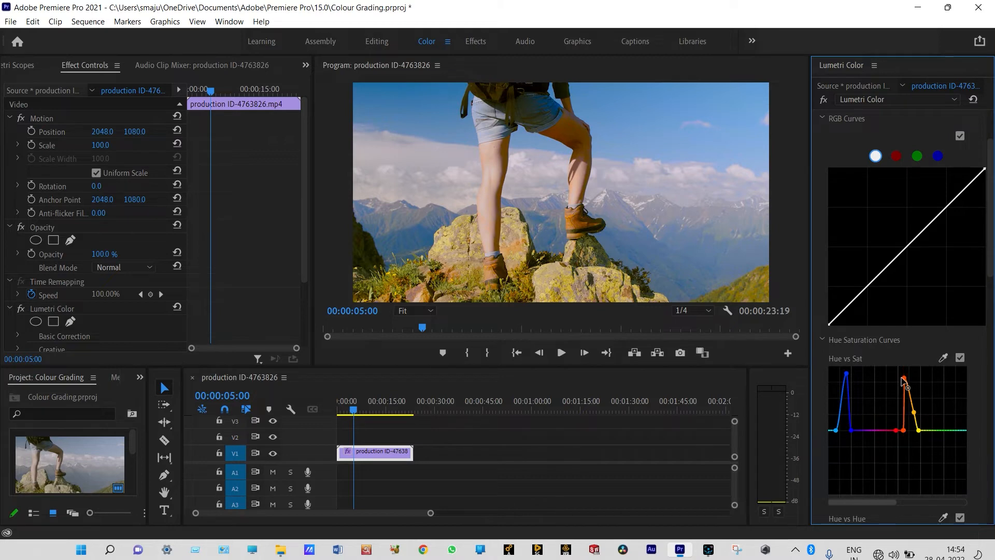
Shape the white RGB curve into a gentle S with a midtone anchor, slightly lowered shadows and slightly raised highlights
{"action": "scroll", "coordinate": [986, 191], "scroll_direction": "up", "scroll_amount": 3}
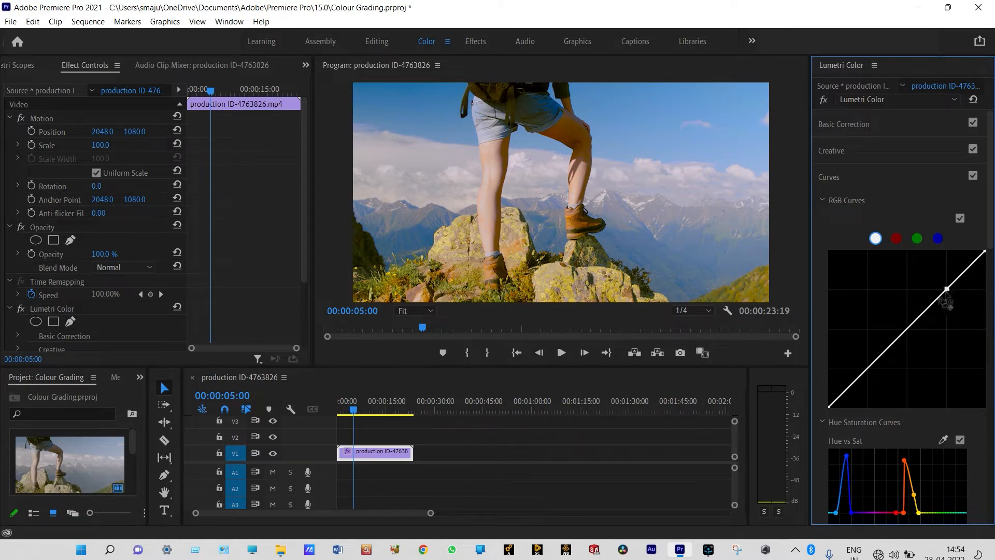
{"action": "left_click", "coordinate": [907, 330]}
{"action": "left_click", "coordinate": [866, 369]}
{"action": "left_click_drag", "start_coordinate": [867, 369], "coordinate": [868, 374]}
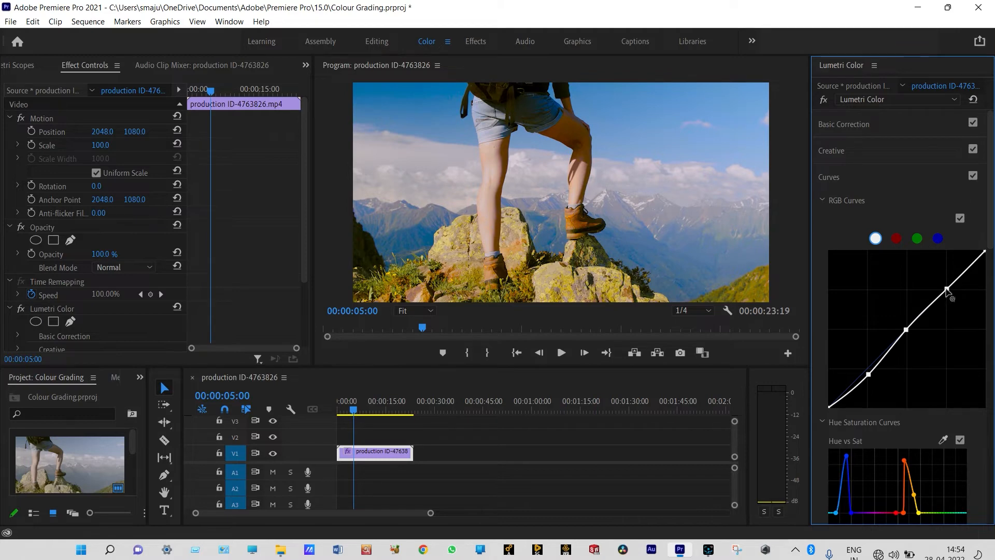
{"action": "left_click_drag", "start_coordinate": [947, 291], "coordinate": [945, 282]}
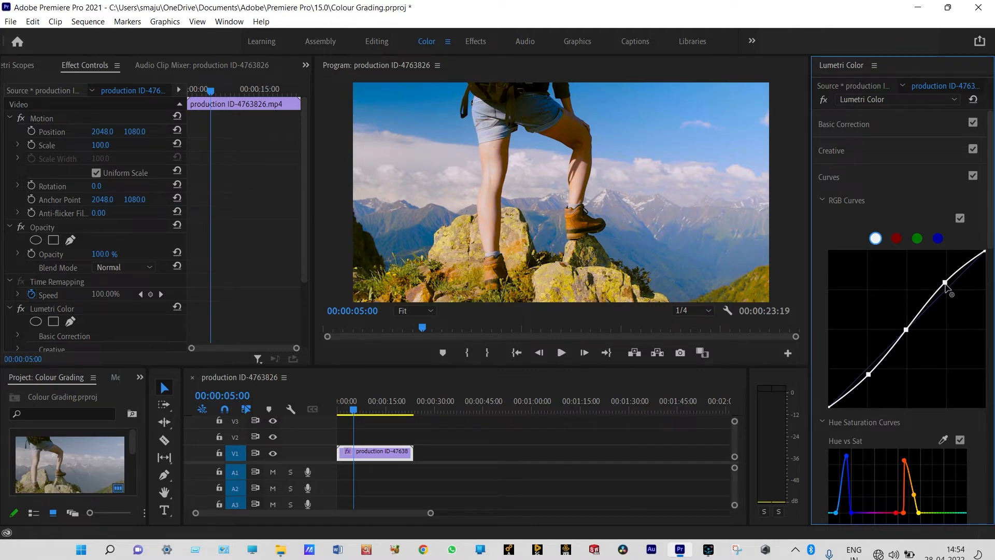
Compare the clip with and without Curves, Creative and Basic Correction by disabling each section and re-enabling all three
{"action": "left_click", "coordinate": [973, 176]}
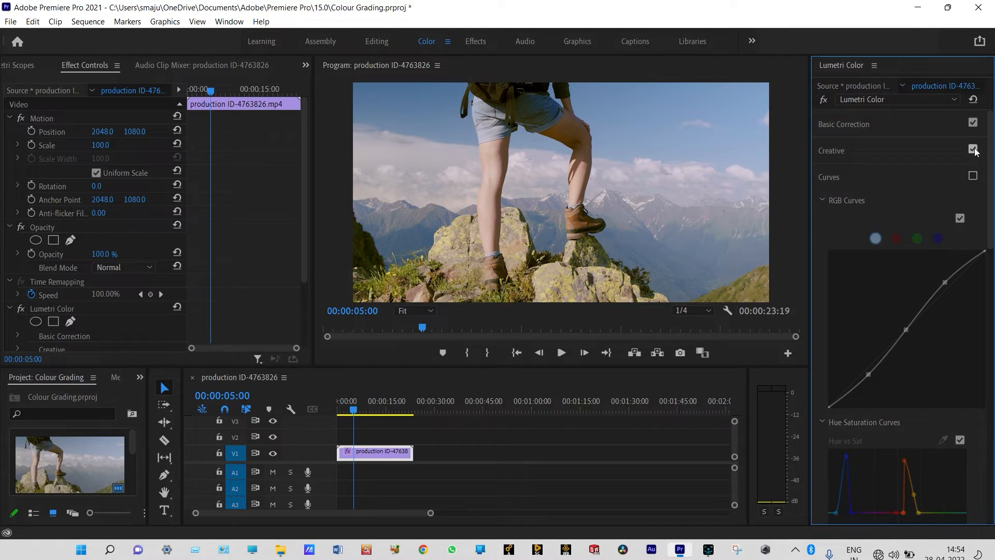
{"action": "left_click", "coordinate": [974, 150]}
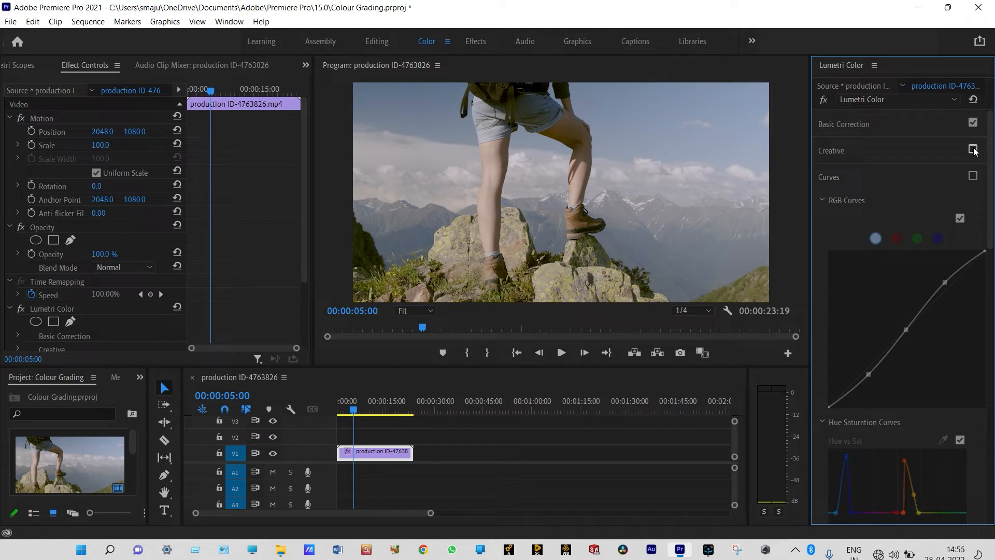
{"action": "left_click", "coordinate": [973, 123]}
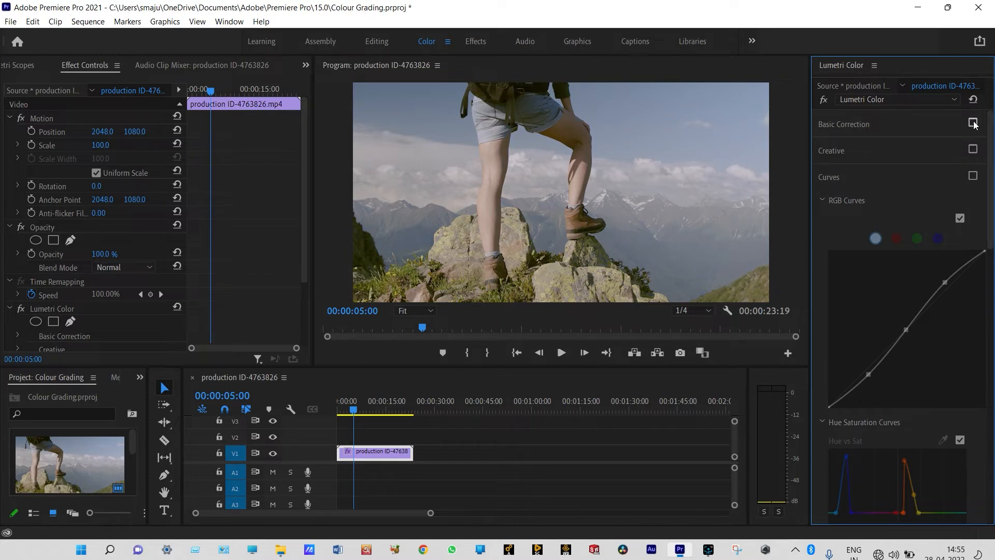
{"action": "left_click", "coordinate": [972, 123]}
{"action": "left_click", "coordinate": [973, 151]}
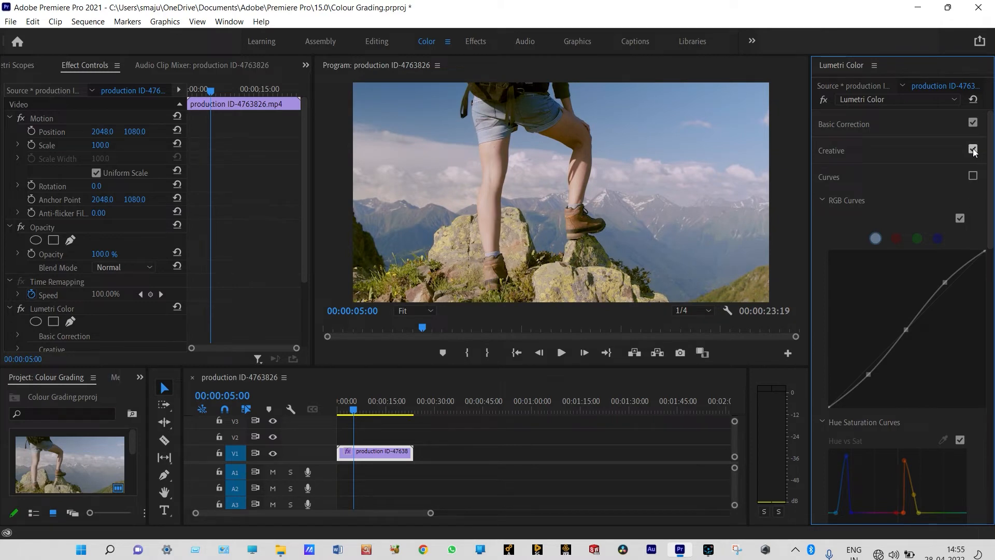
{"action": "left_click", "coordinate": [974, 176]}
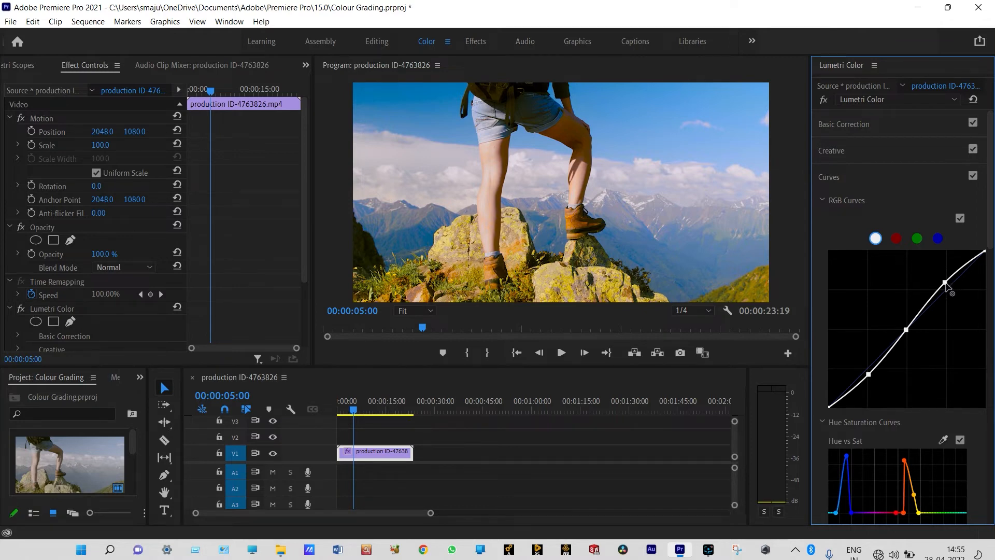
Soften the white RGB curve's S shape by slightly lowering the highlight point and slightly raising the shadow point
{"action": "left_click_drag", "start_coordinate": [945, 282], "coordinate": [947, 285]}
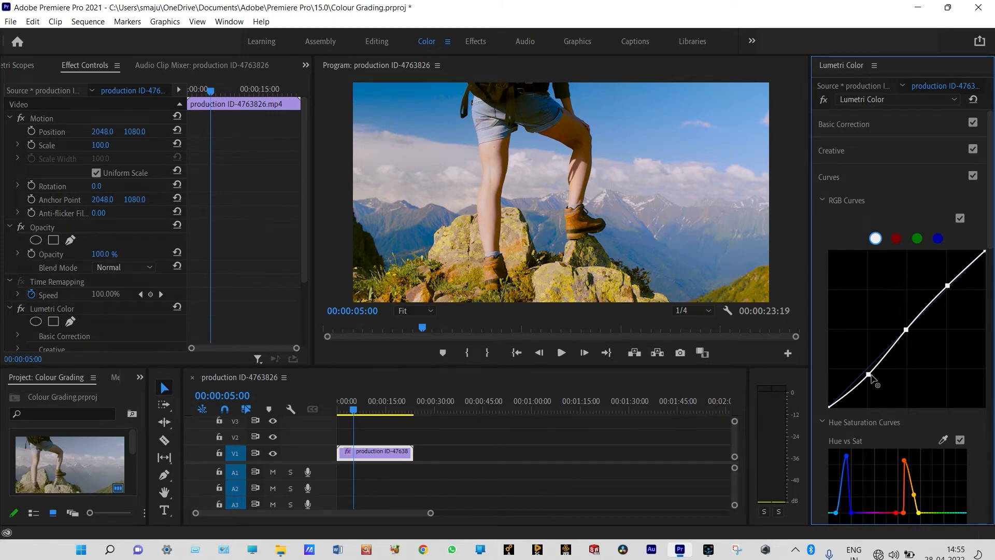
{"action": "left_click_drag", "start_coordinate": [868, 374], "coordinate": [868, 372]}
Play the clip from the start and disable Curves, Creative and Basic Correction to preview the ungraded footage
{"action": "left_click_drag", "start_coordinate": [356, 409], "coordinate": [338, 409]}
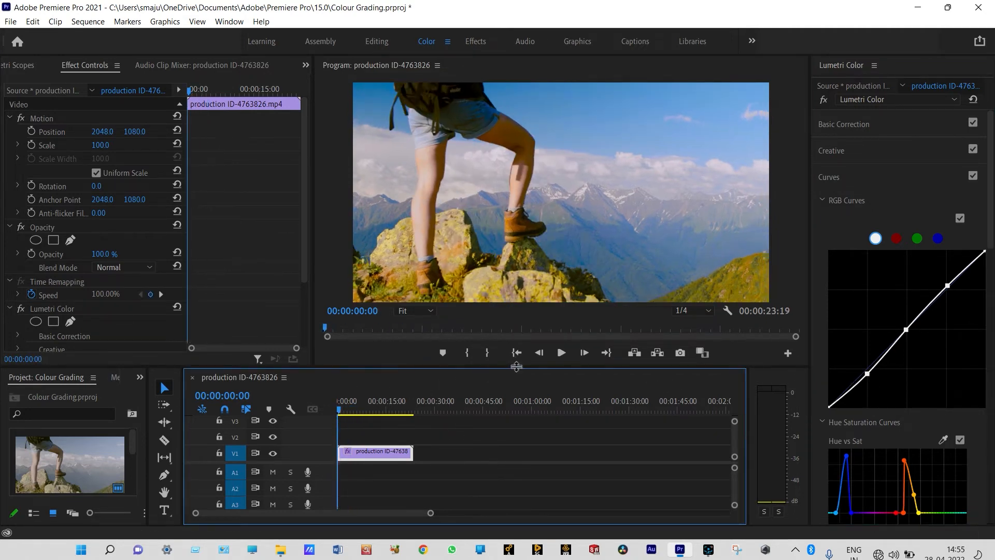
{"action": "left_click", "coordinate": [562, 354]}
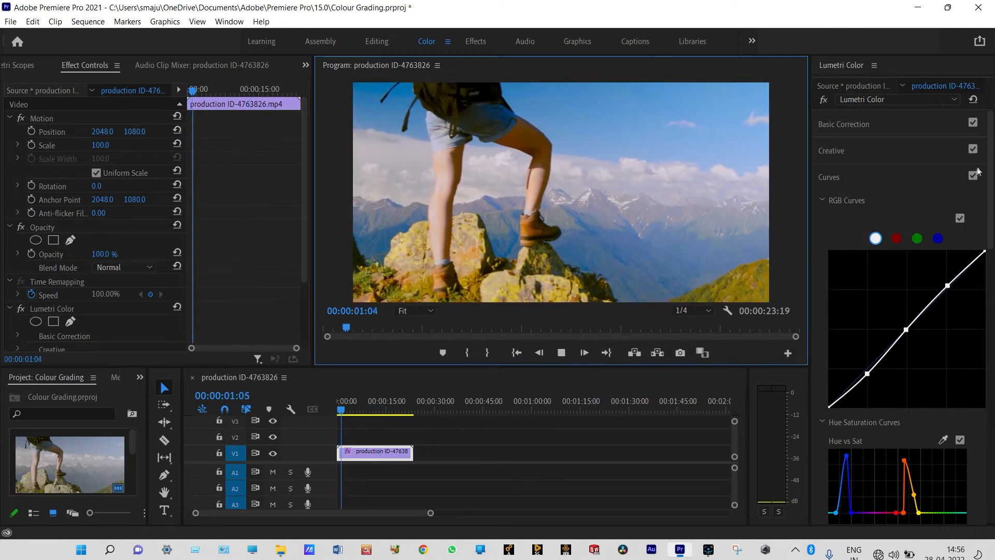
{"action": "left_click", "coordinate": [973, 175]}
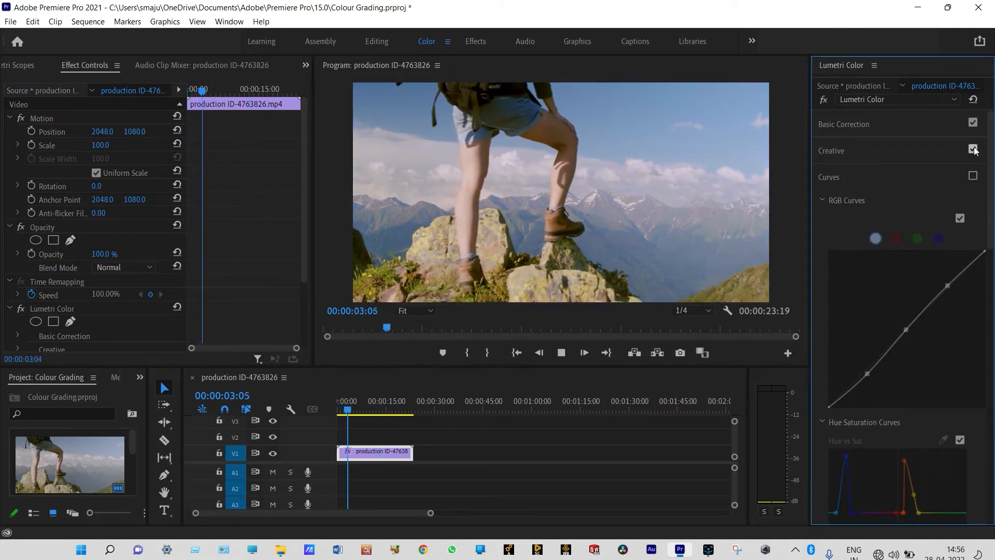
{"action": "left_click", "coordinate": [973, 150]}
{"action": "left_click", "coordinate": [973, 123]}
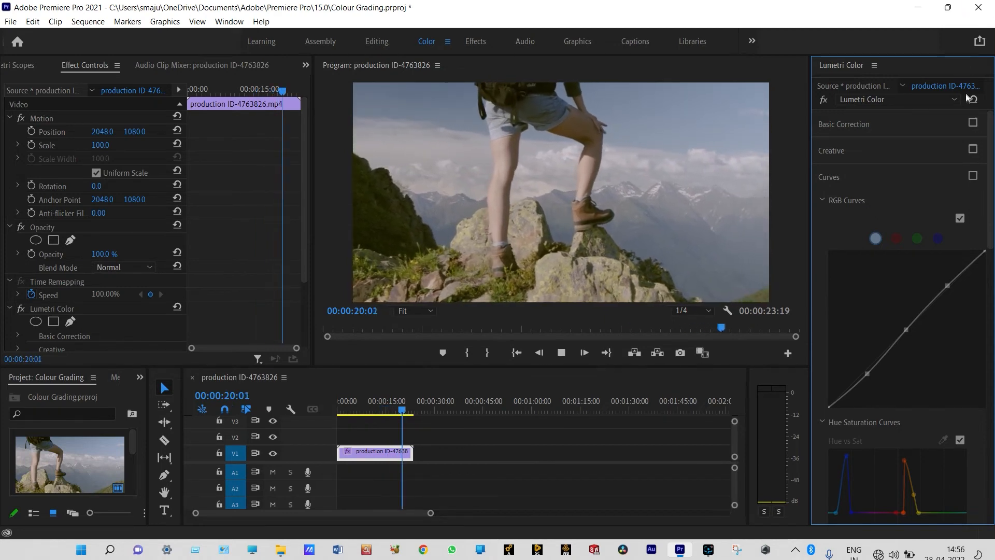
Re-enable Basic Correction, Creative and Curves and play the graded footage near the end of the clip
{"action": "left_click", "coordinate": [973, 124]}
{"action": "left_click", "coordinate": [973, 150]}
{"action": "left_click", "coordinate": [973, 175]}
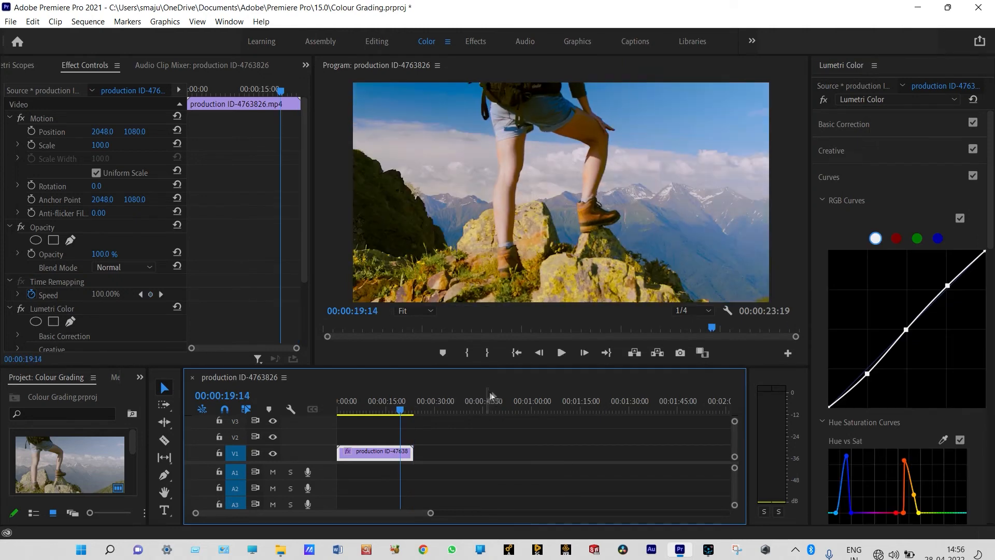
{"action": "left_click", "coordinate": [561, 353]}
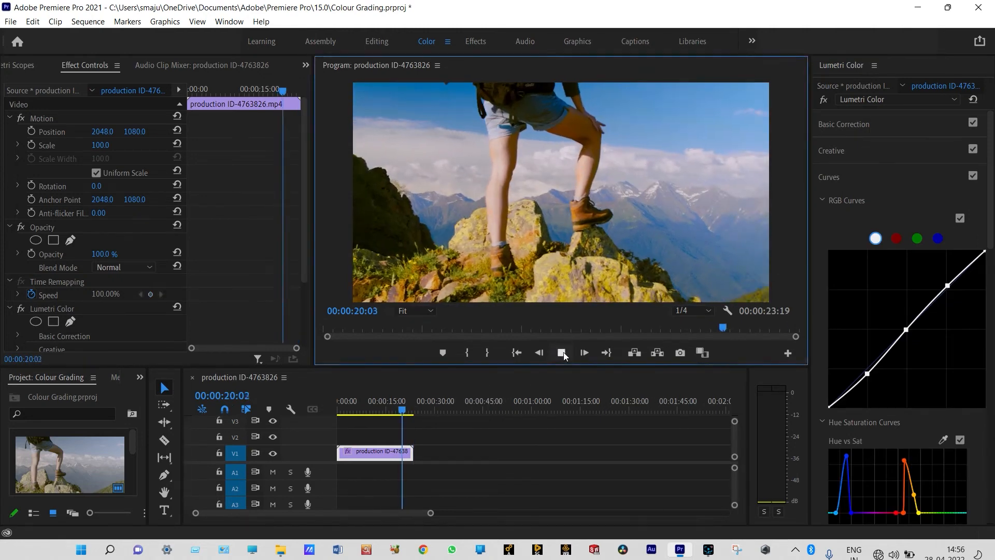
{"action": "left_click", "coordinate": [562, 353]}
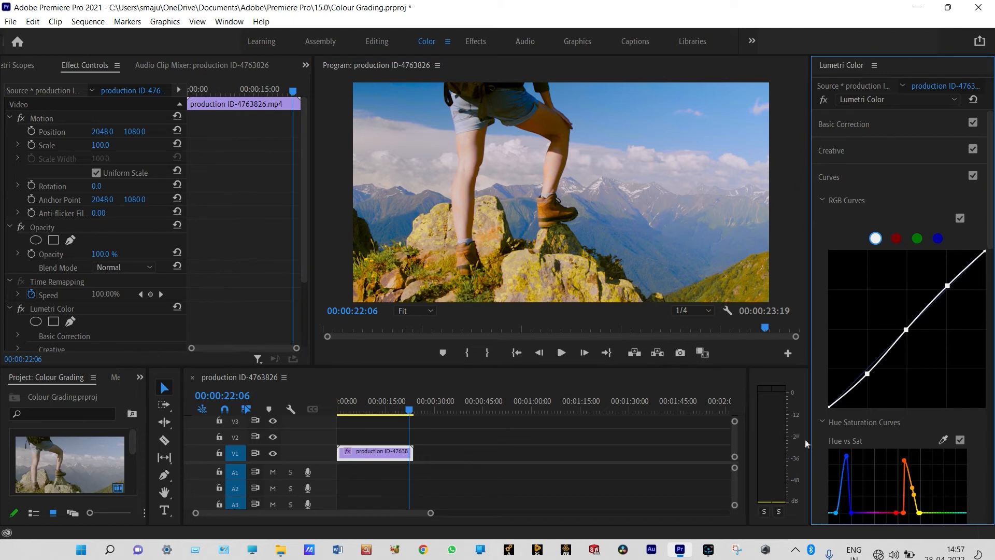
Lower the orange-yellow point between the orange peak and the yellow point on the Hue vs Sat curve far below the baseline
{"action": "left_click_drag", "start_coordinate": [912, 487], "coordinate": [911, 534]}
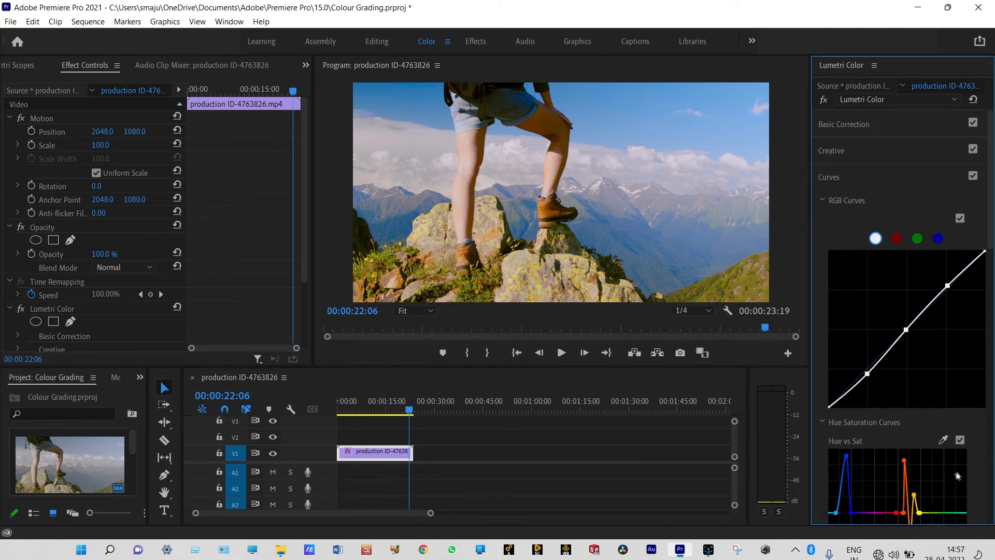
Move the playhead to 00:00:04:19 and review the Basic Correction and Creative settings of the grade
{"action": "left_click", "coordinate": [990, 409]}
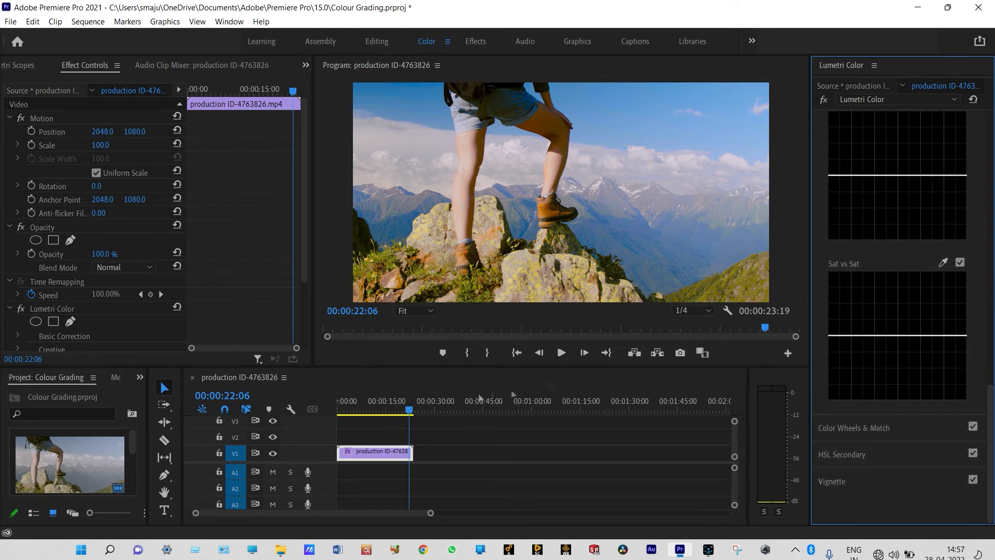
{"action": "left_click_drag", "start_coordinate": [385, 413], "coordinate": [352, 413]}
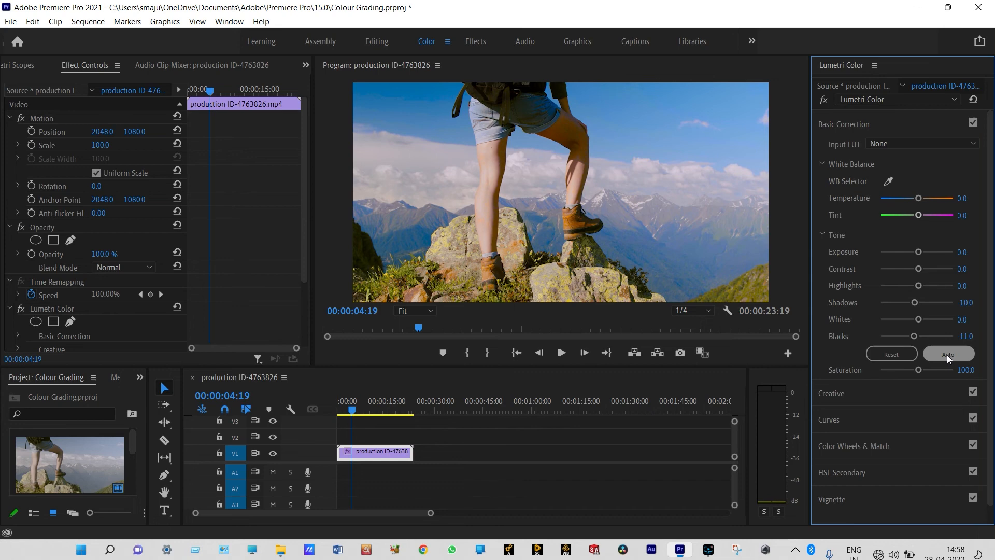
{"action": "left_click", "coordinate": [840, 397]}
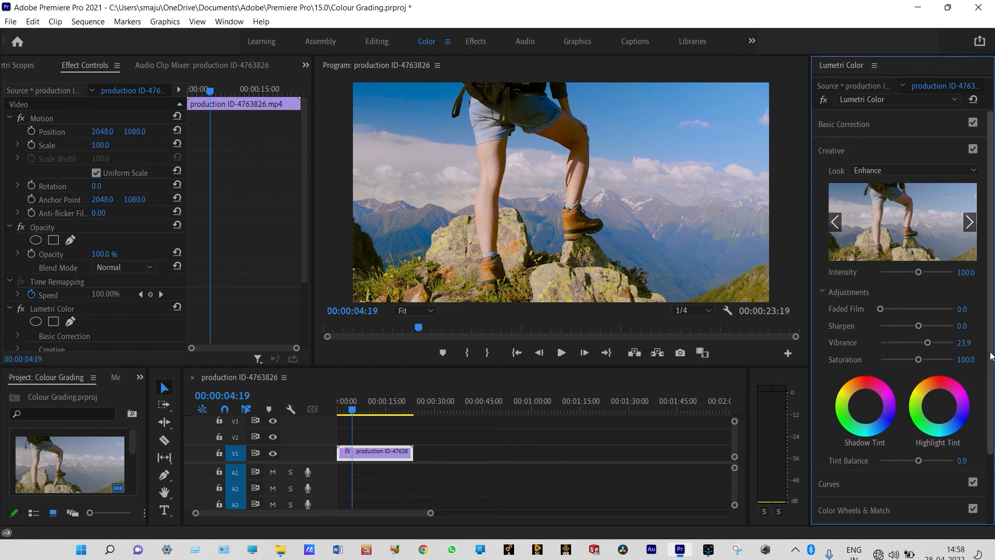
{"action": "left_click_drag", "start_coordinate": [991, 356], "coordinate": [925, 416]}
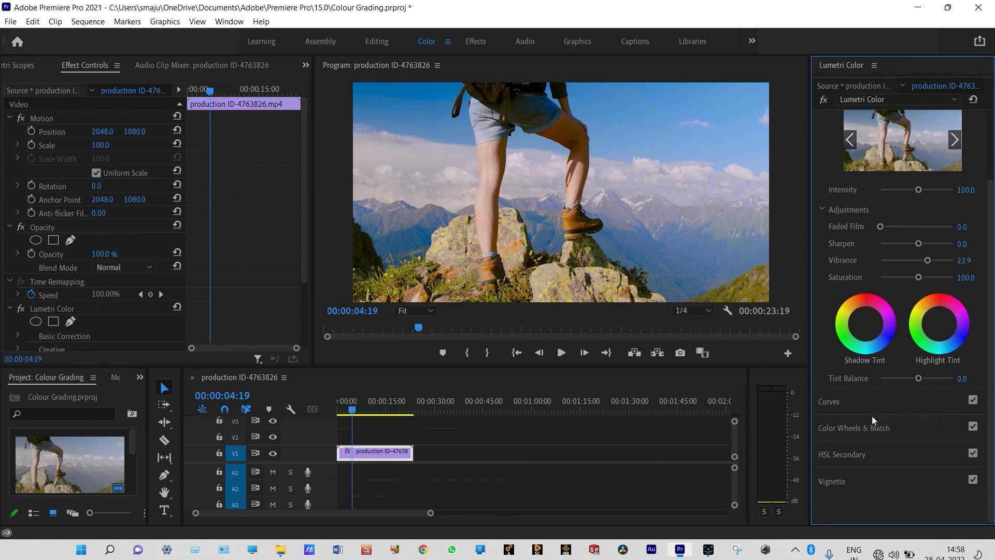